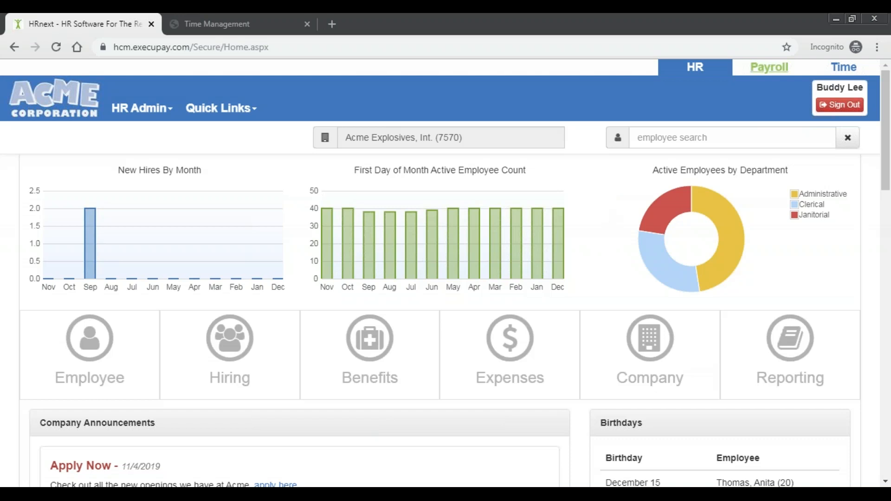
# Open the Level Hierarchy Plan rule setup page in the Time module
pyautogui.click(845, 70)
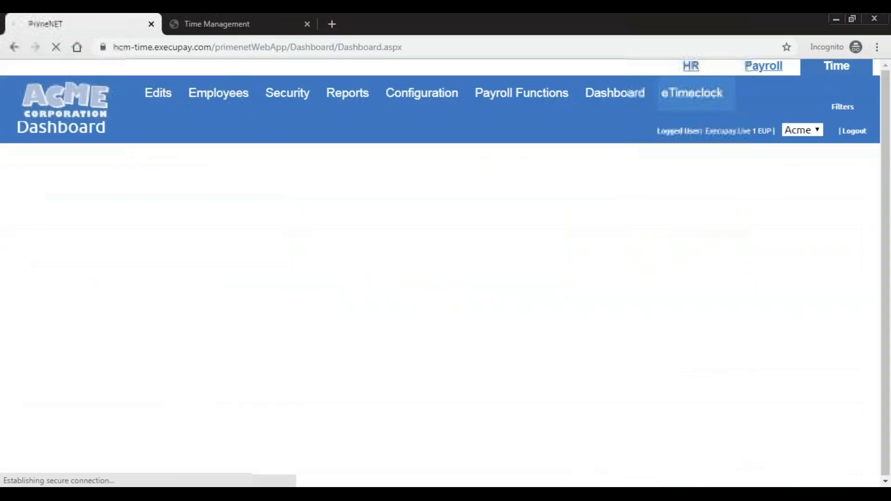
pyautogui.moveTo(420, 99)
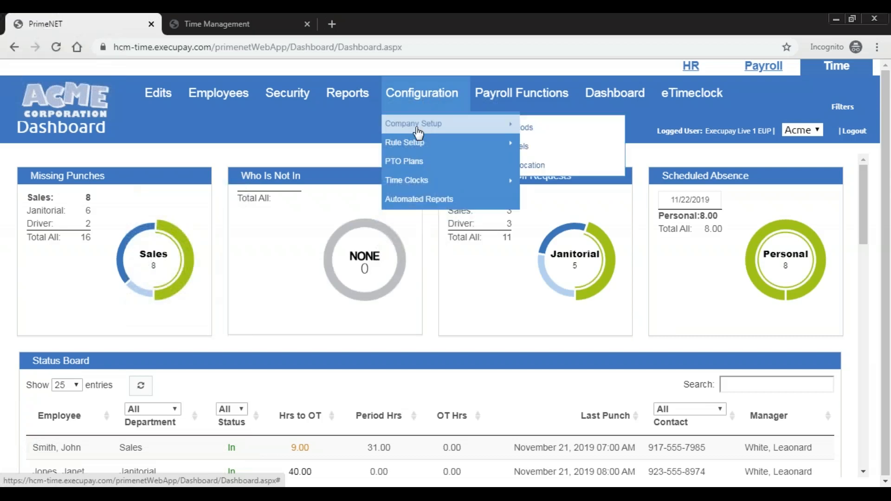
pyautogui.moveTo(404, 142)
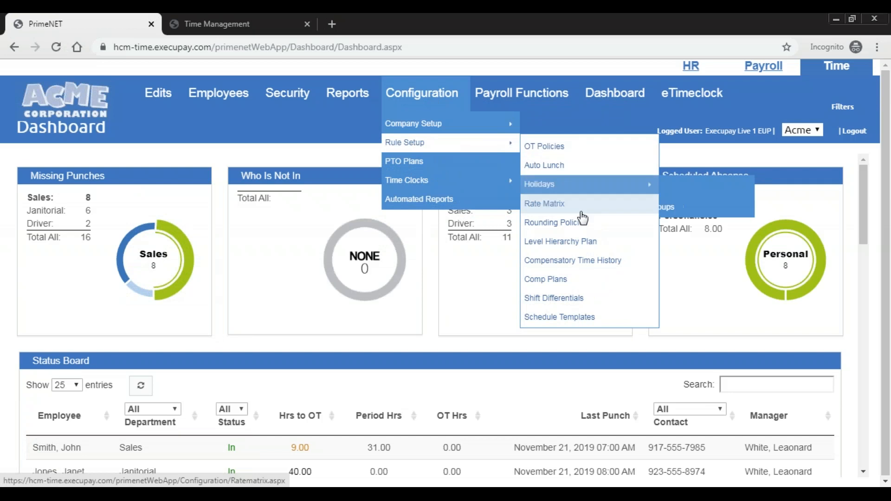
pyautogui.click(566, 248)
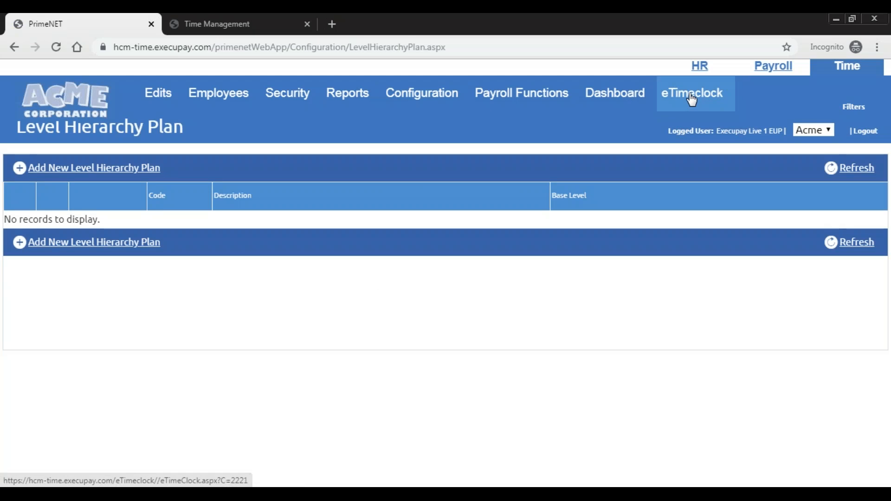
# Open the eTimeclock and log in with the employee's badge ID
pyautogui.click(691, 98)
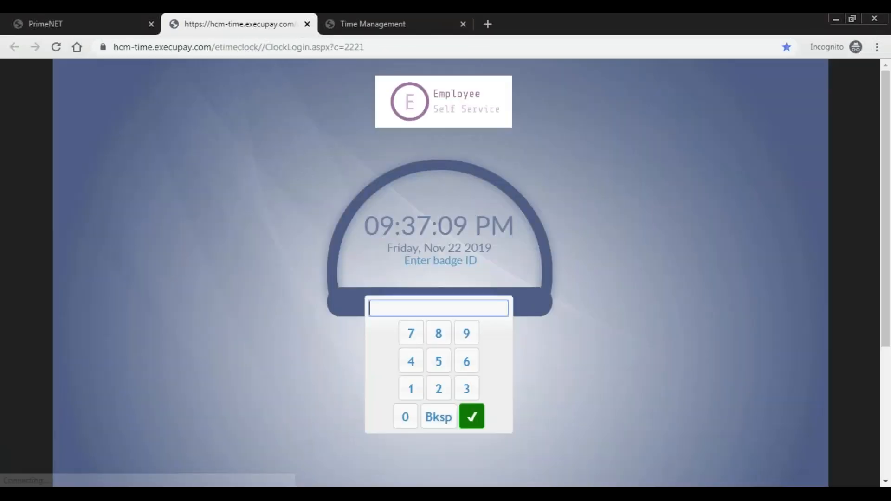
pyautogui.click(438, 363)
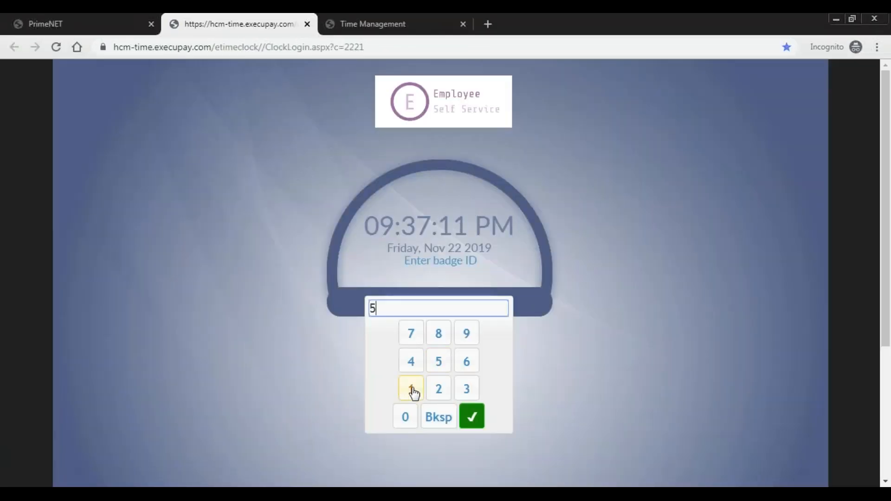
pyautogui.click(412, 391)
pyautogui.click(473, 417)
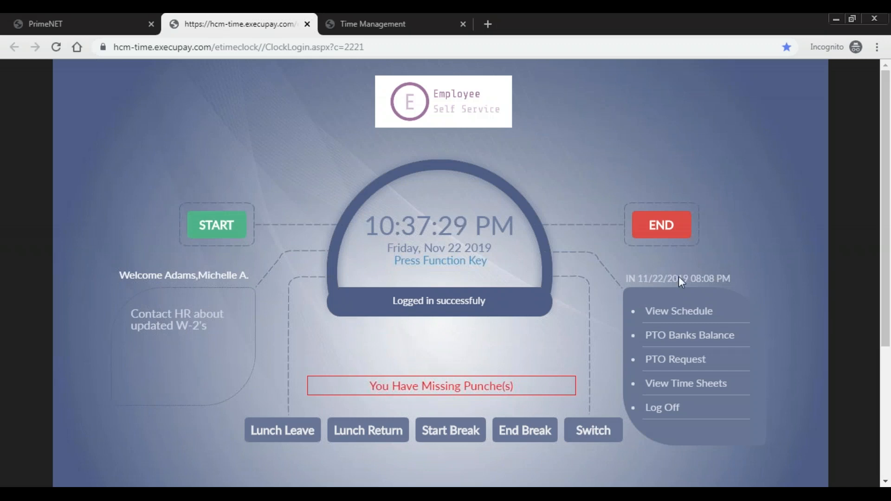
# Examine the departments offered for a Switch punch and return to the Level Hierarchy Plan page
pyautogui.click(592, 430)
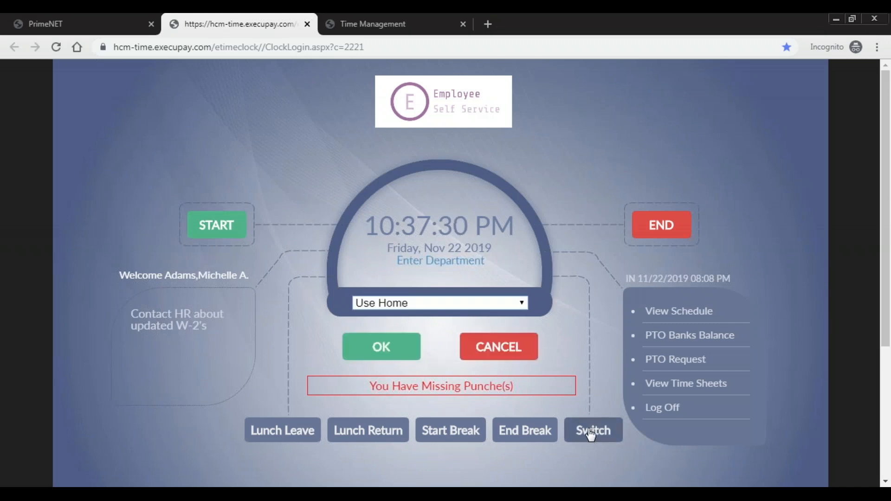
pyautogui.click(388, 308)
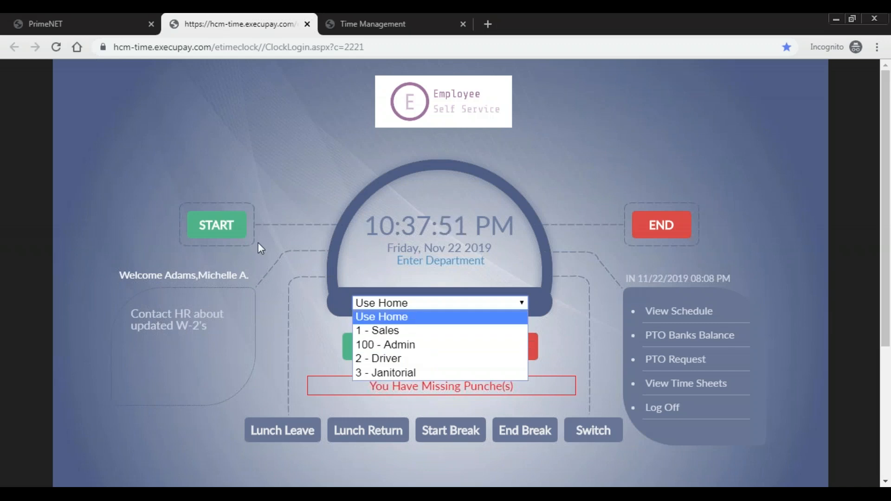
pyautogui.click(102, 28)
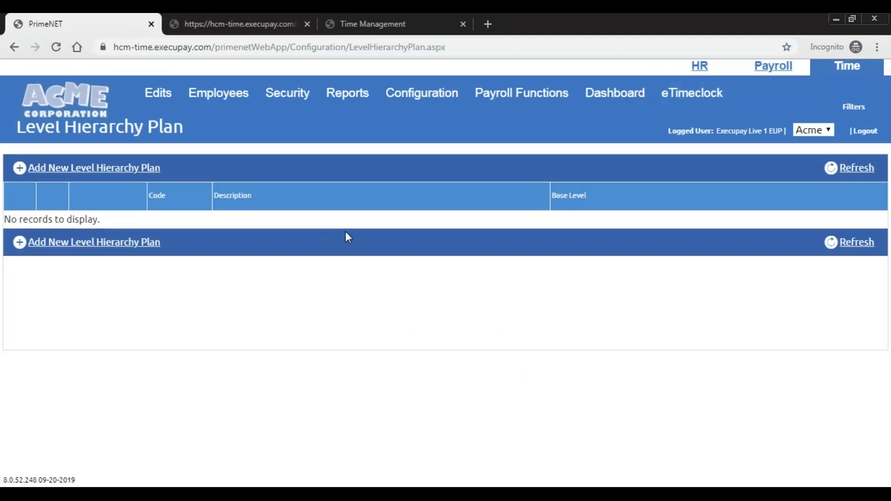
# Create a new level hierarchy plan with code "Shipping", description "Shipping employees" and base level Department
pyautogui.click(92, 173)
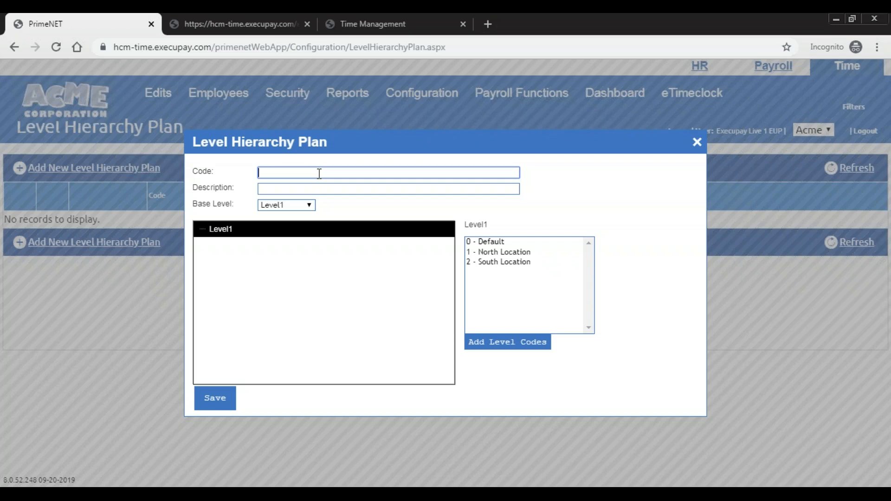
pyautogui.write('Shipping')
pyautogui.click(296, 187)
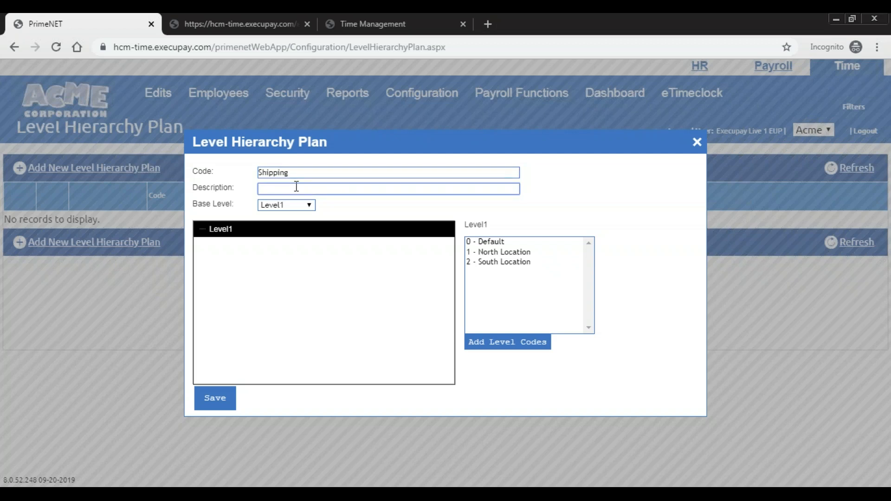
pyautogui.write('Shipping employees')
pyautogui.click(300, 203)
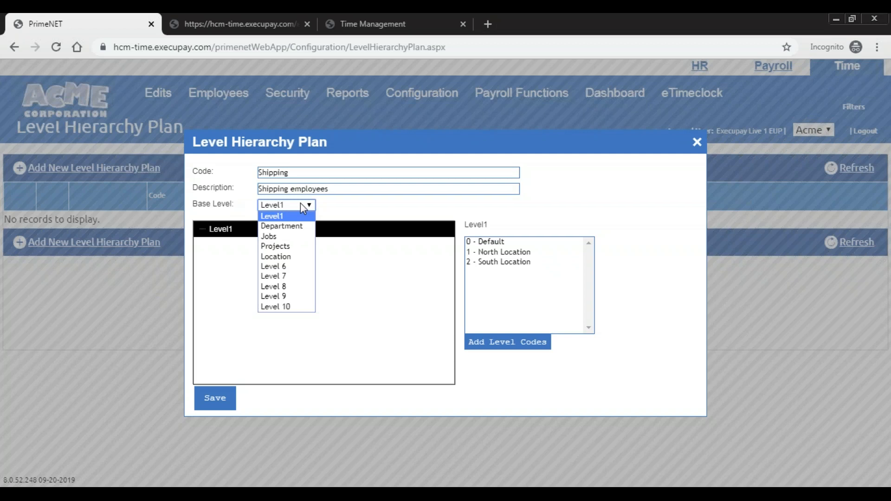
pyautogui.click(284, 224)
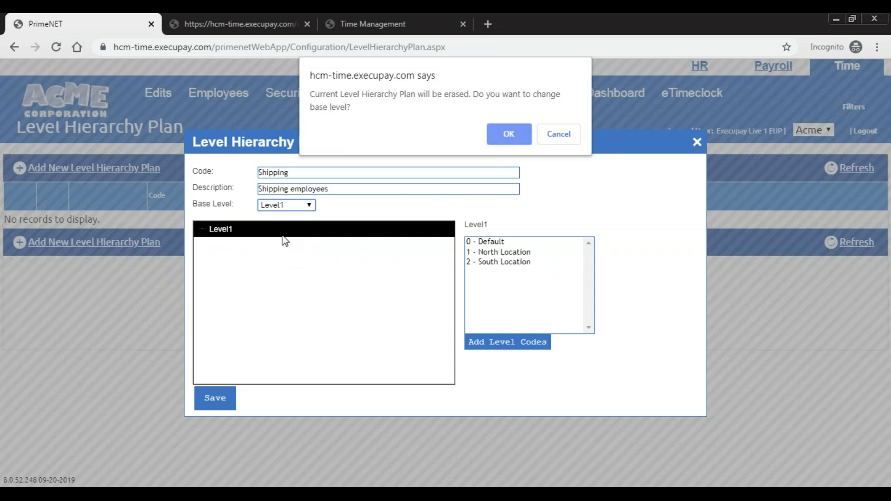
pyautogui.click(509, 136)
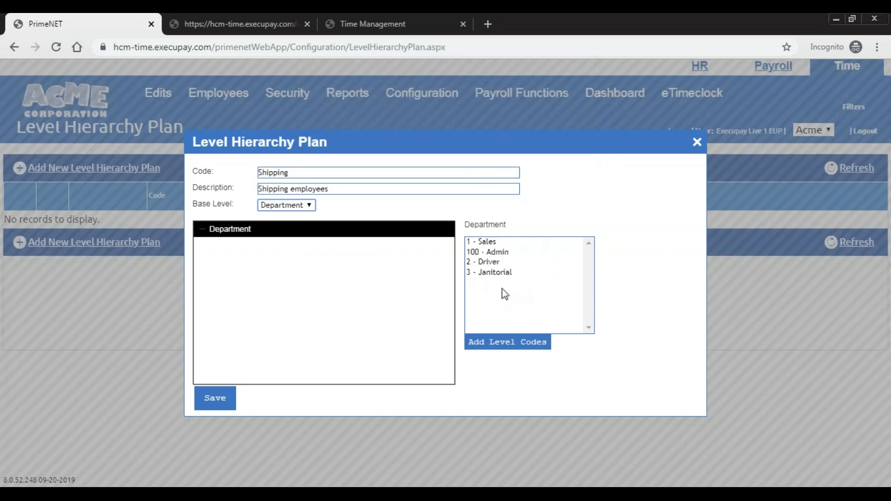
# Add the departments 1 - Sales, 2 - Driver and 3 - Janitorial to the plan and save it
pyautogui.doubleClick(494, 243)
pyautogui.click(491, 254)
pyautogui.doubleClick(490, 253)
pyautogui.click(491, 254)
pyautogui.doubleClick(490, 254)
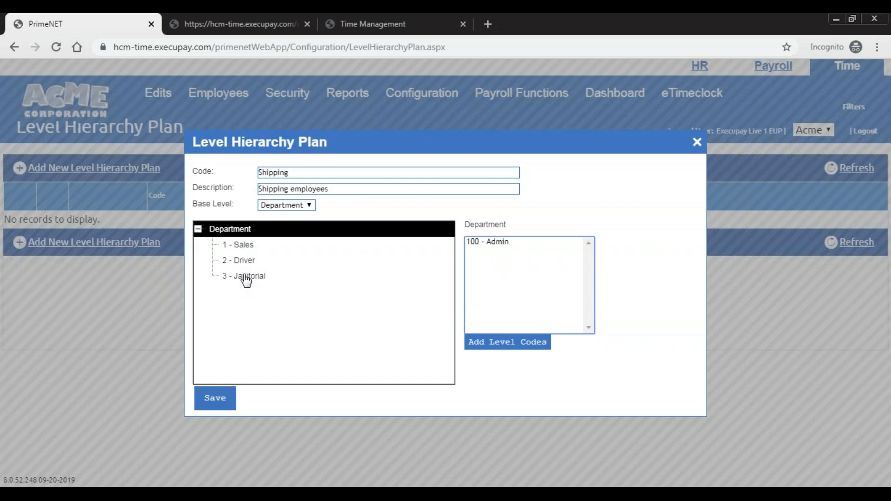
pyautogui.click(215, 404)
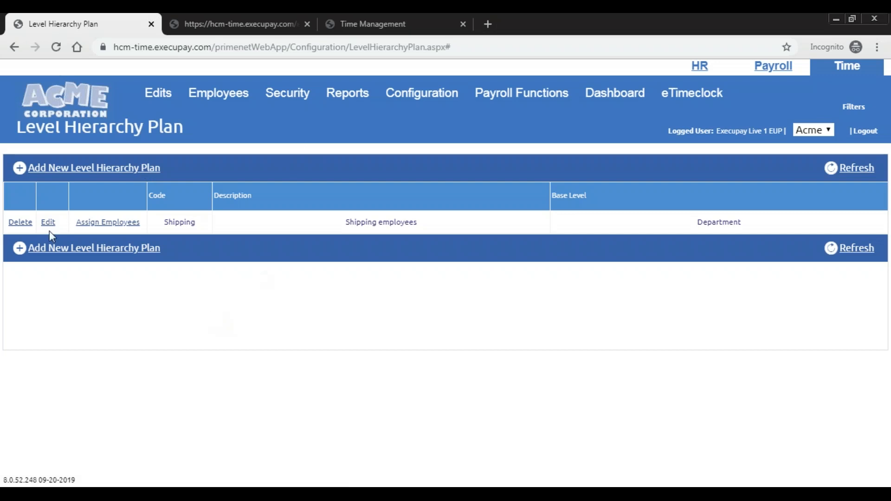
# Open employee assignment for the Shipping plan and filter the employees by a card ID
pyautogui.click(125, 224)
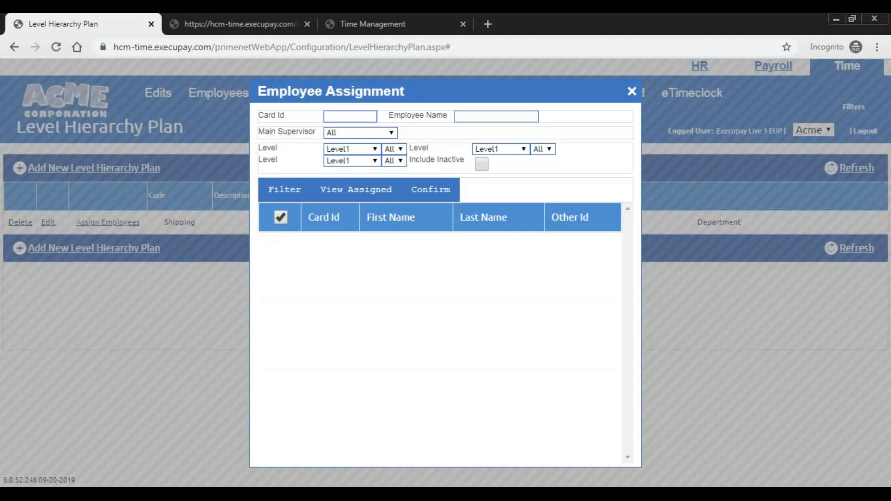
pyautogui.write('6')
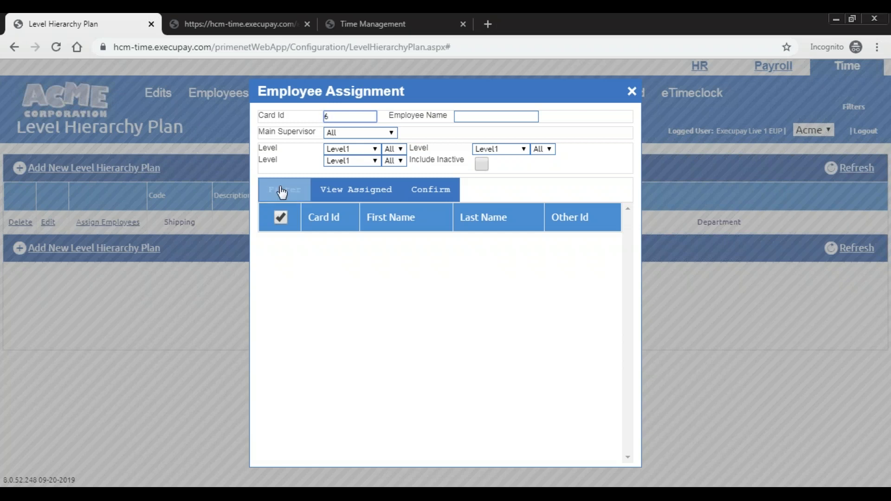
pyautogui.click(280, 190)
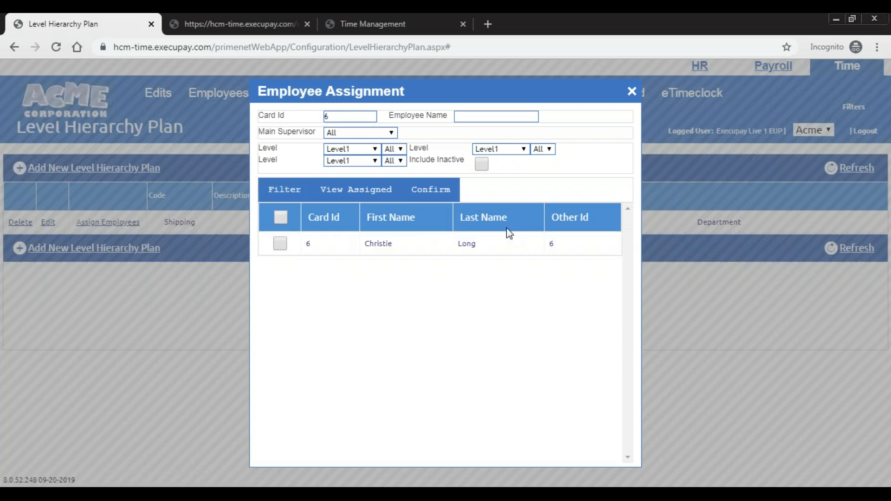
# Clear the card ID filter and filter the employees by a first name instead
pyautogui.moveTo(359, 116); pyautogui.dragTo(262, 128)
pyautogui.press('BackSpace')
pyautogui.click(473, 117)
pyautogui.write('john')
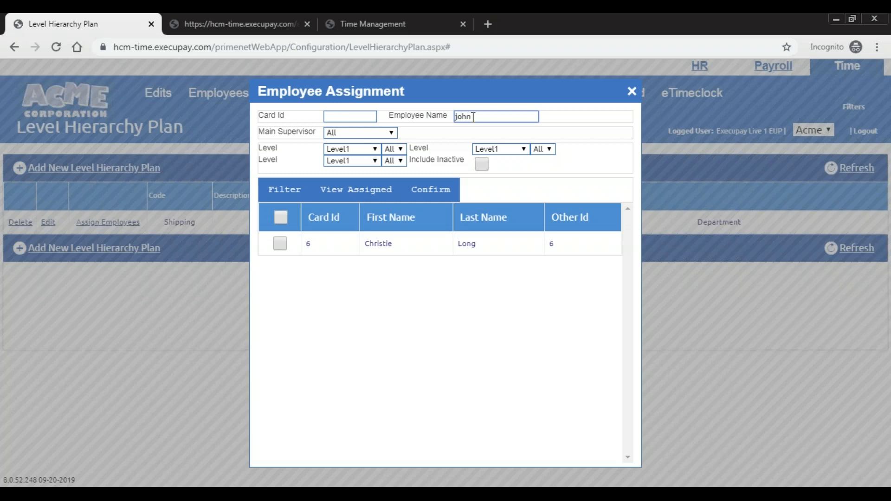
pyautogui.click(283, 194)
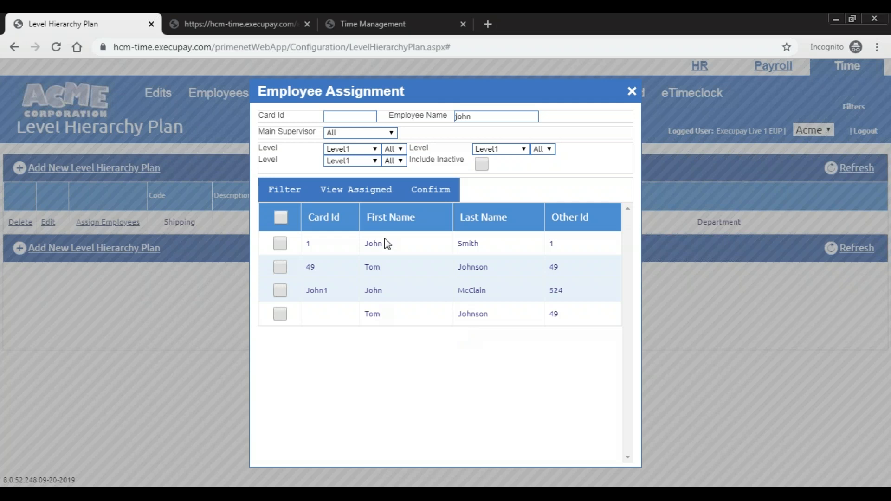
# Clear the employee name, filter the list by Department 1 and look through the employees
pyautogui.moveTo(488, 113); pyautogui.dragTo(434, 116)
pyautogui.press('BackSpace')
pyautogui.click(370, 149)
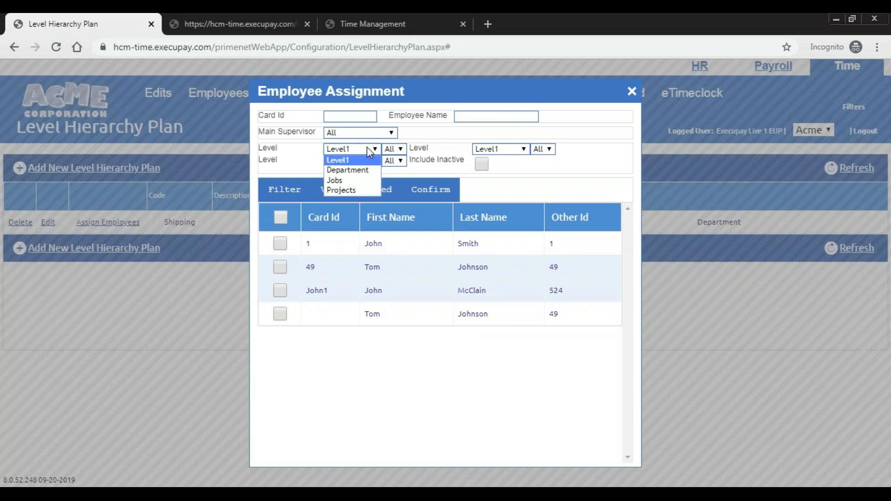
pyautogui.click(335, 171)
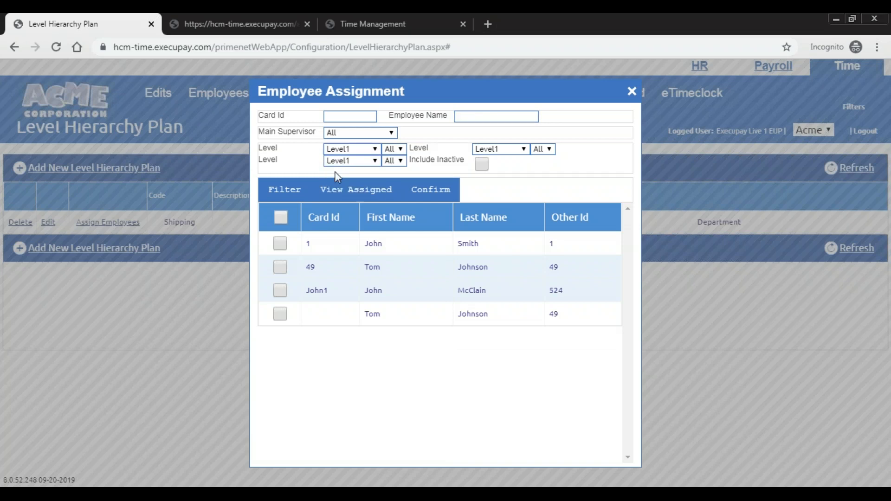
pyautogui.click(390, 150)
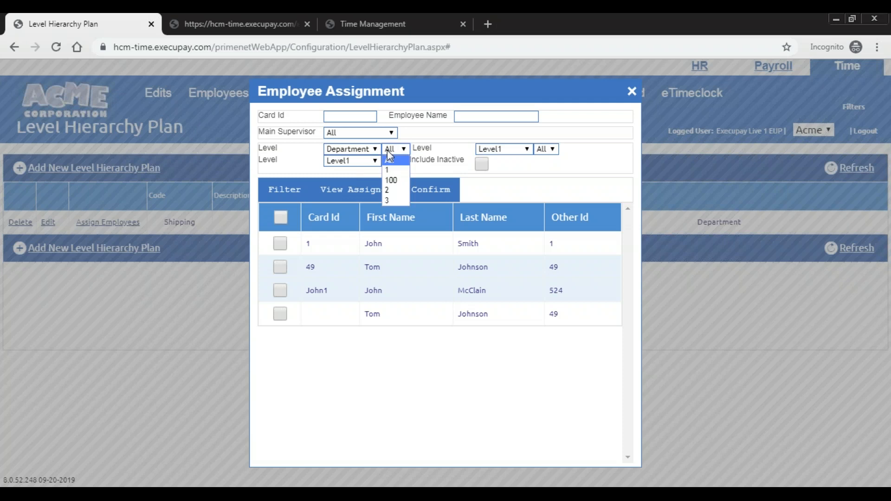
pyautogui.click(388, 169)
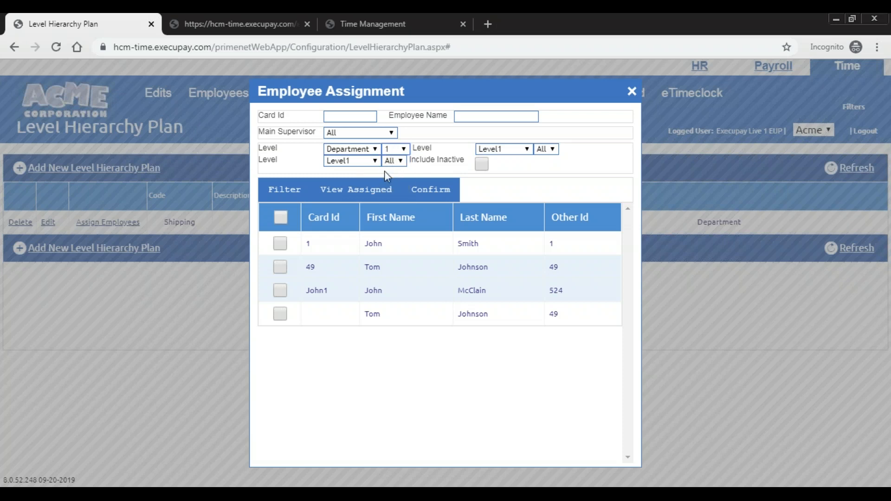
pyautogui.click(292, 198)
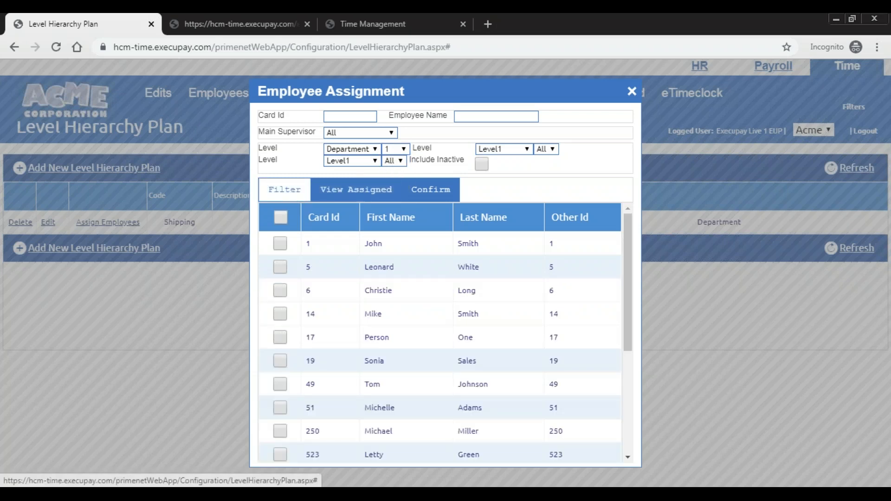
pyautogui.scroll(-3, 382, 319)
pyautogui.scroll(5, 390, 378)
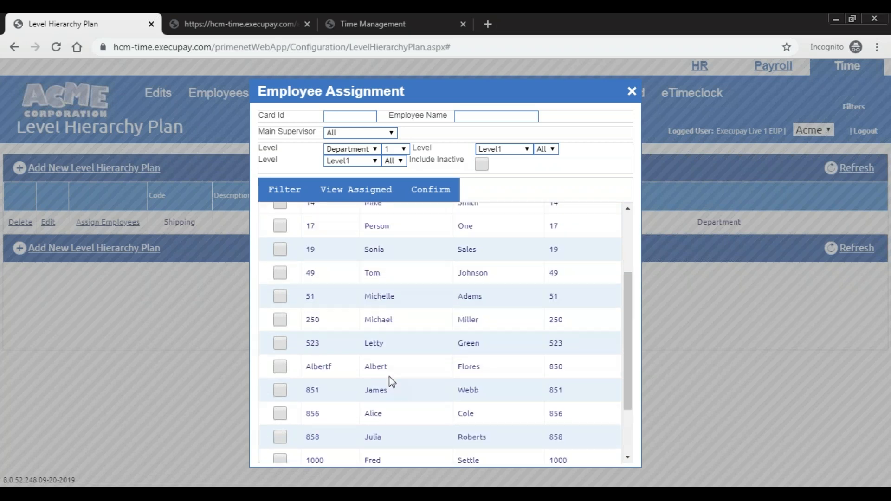
# Select all the filtered employees at once and clear the whole selection again
pyautogui.click(281, 217)
pyautogui.scroll(-3, 384, 273)
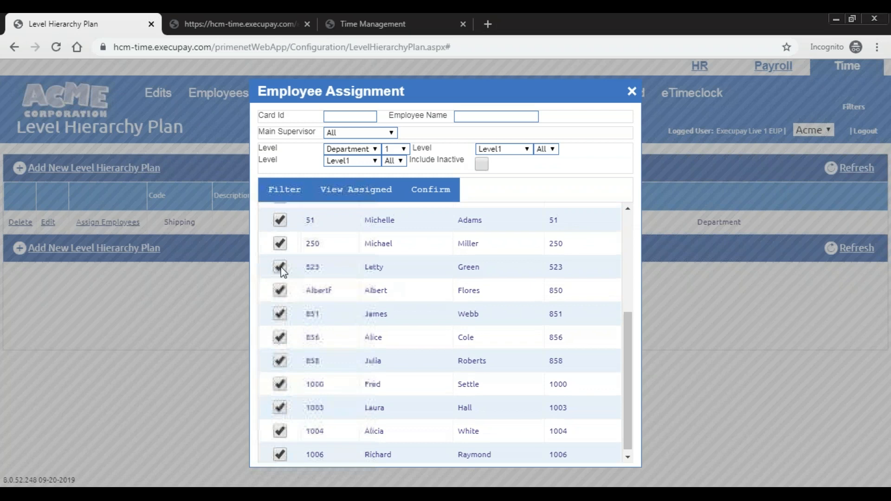
pyautogui.scroll(5, 302, 260)
pyautogui.click(281, 217)
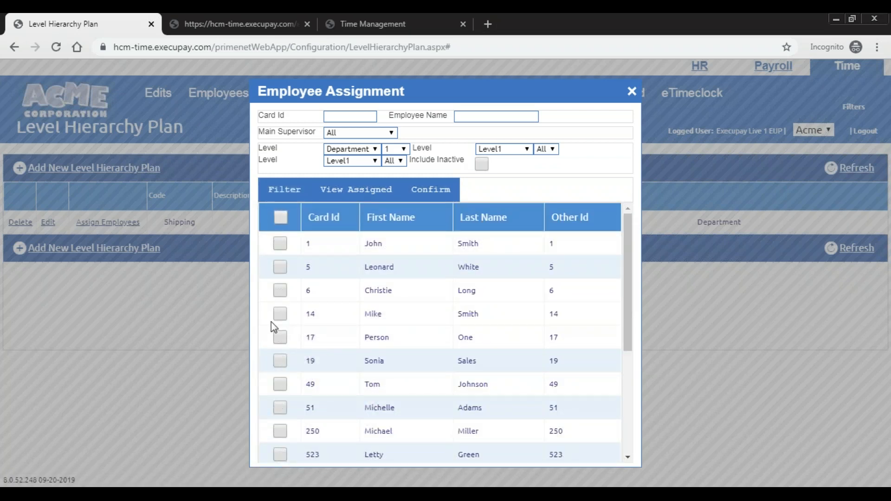
# Select three individual employees in the filtered list and deselect them again
pyautogui.click(280, 291)
pyautogui.click(279, 384)
pyautogui.click(281, 361)
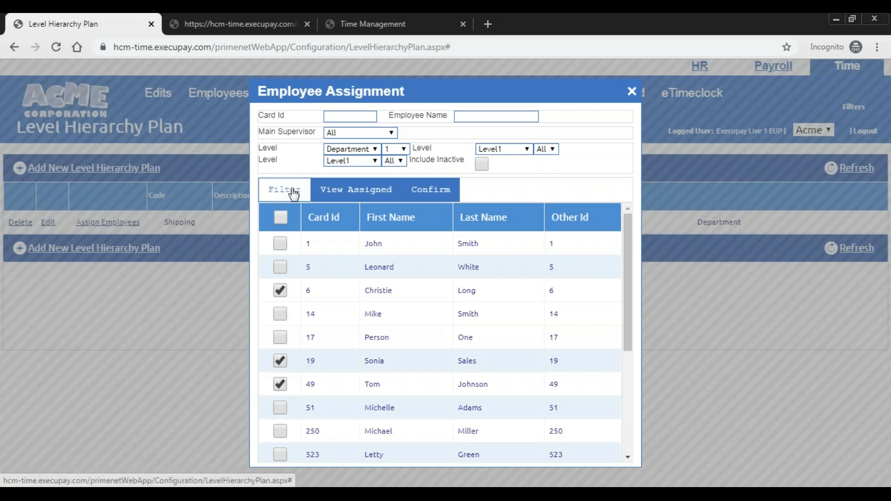
pyautogui.click(279, 291)
pyautogui.click(280, 360)
pyautogui.click(280, 386)
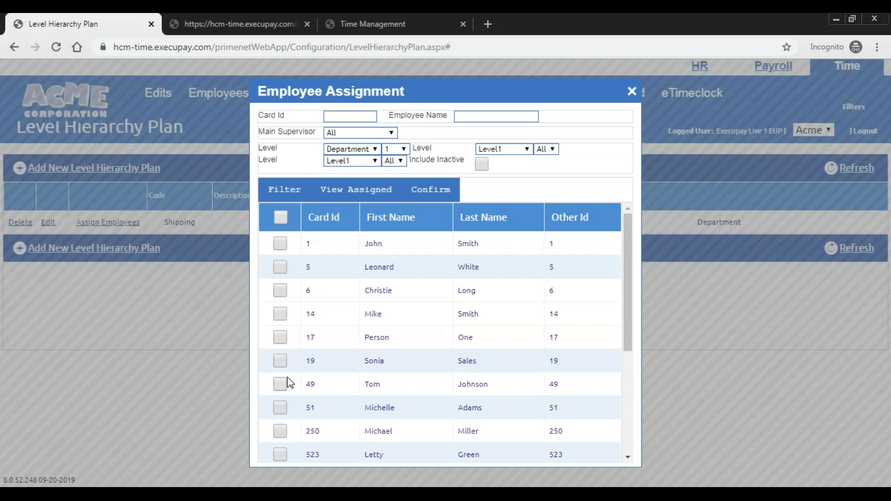
# Filter the employees by card ID, select the matching employee and save the assignment to the Shipping hierarchy plan
pyautogui.click(346, 117)
pyautogui.write('51')
pyautogui.click(276, 190)
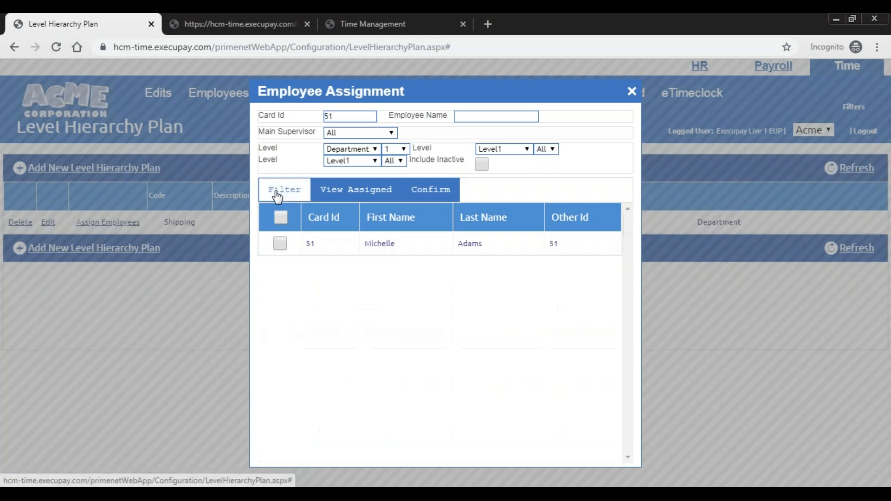
pyautogui.click(280, 243)
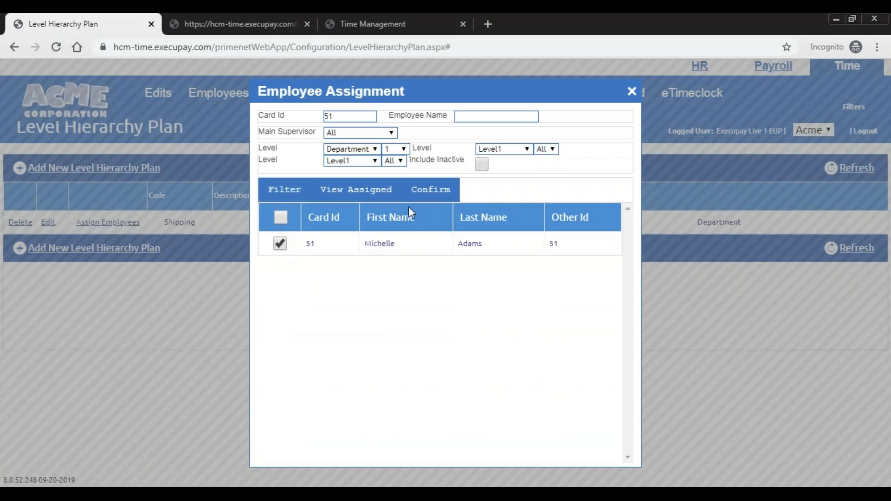
pyautogui.click(430, 190)
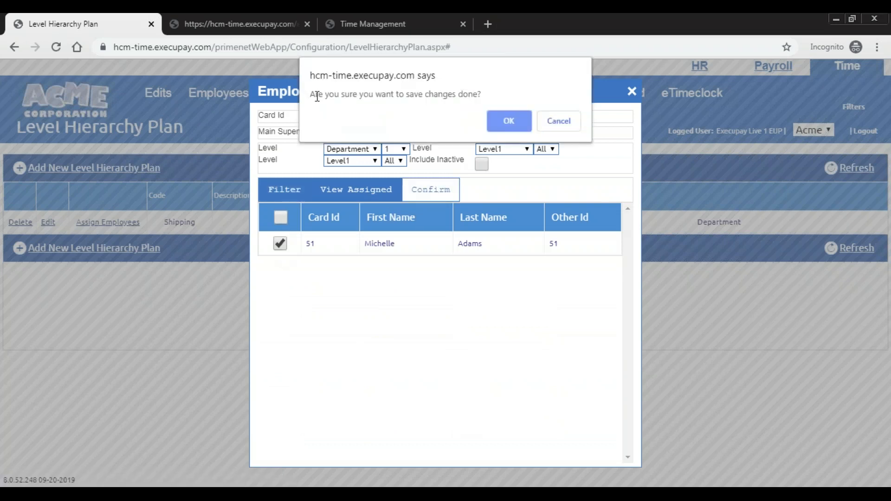
pyautogui.click(496, 120)
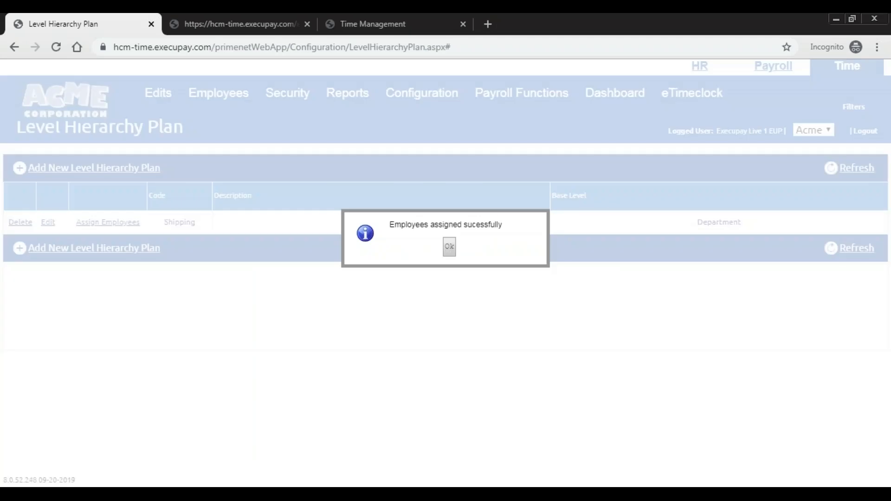
pyautogui.click(449, 247)
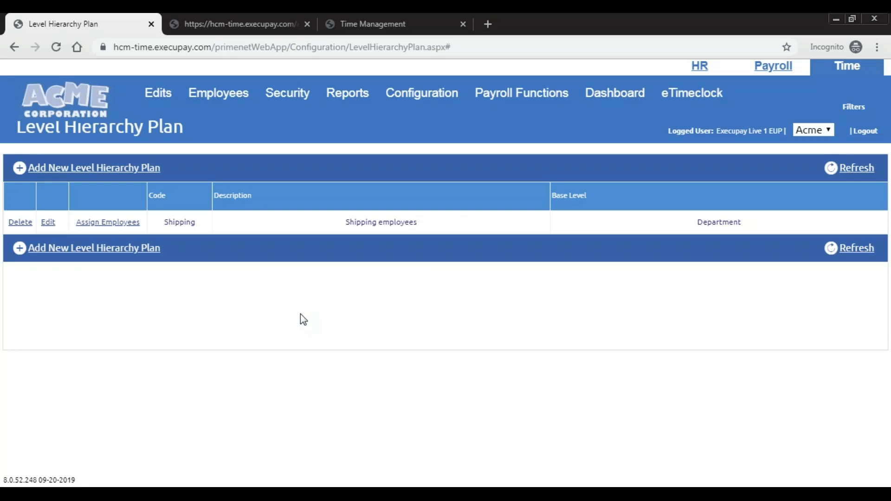
# Open the default profiles list, view the blank form for a new default profile and close it
pyautogui.moveTo(225, 105)
pyautogui.click(221, 143)
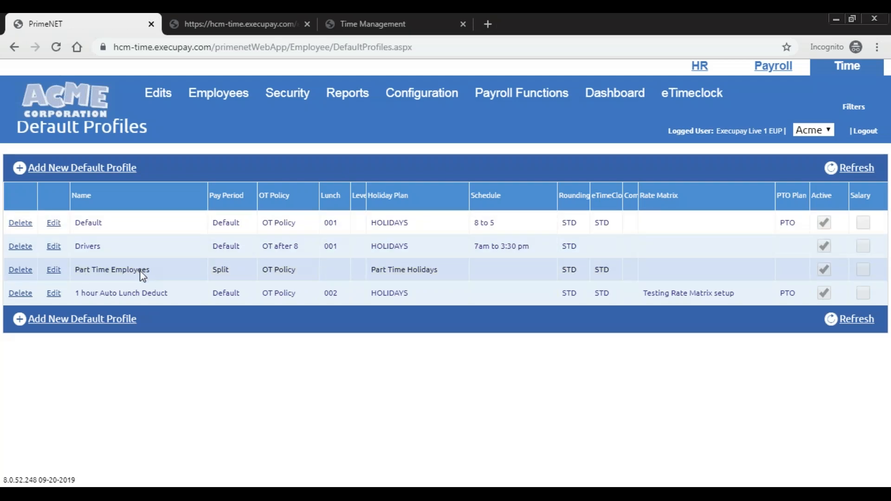
pyautogui.moveTo(615, 96)
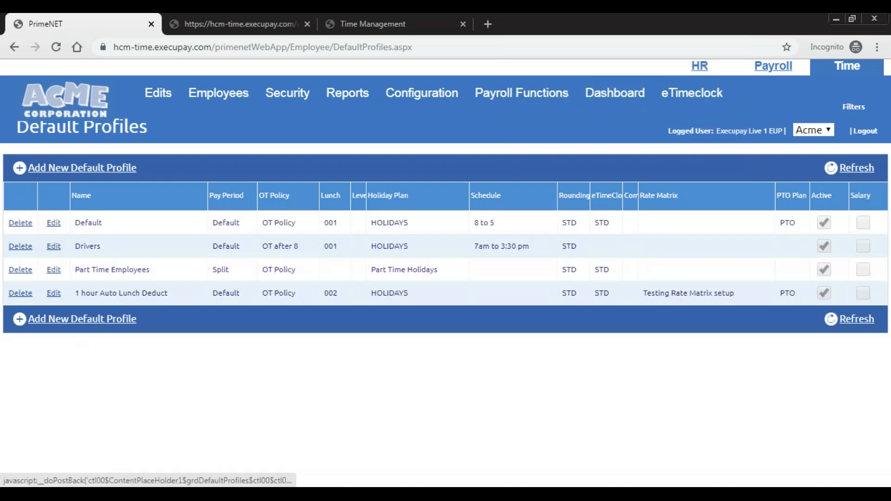
pyautogui.click(86, 170)
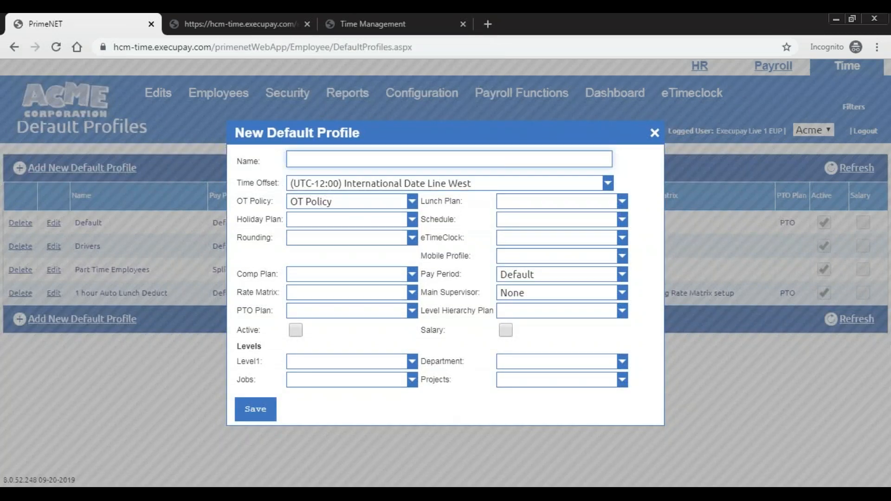
pyautogui.click(654, 132)
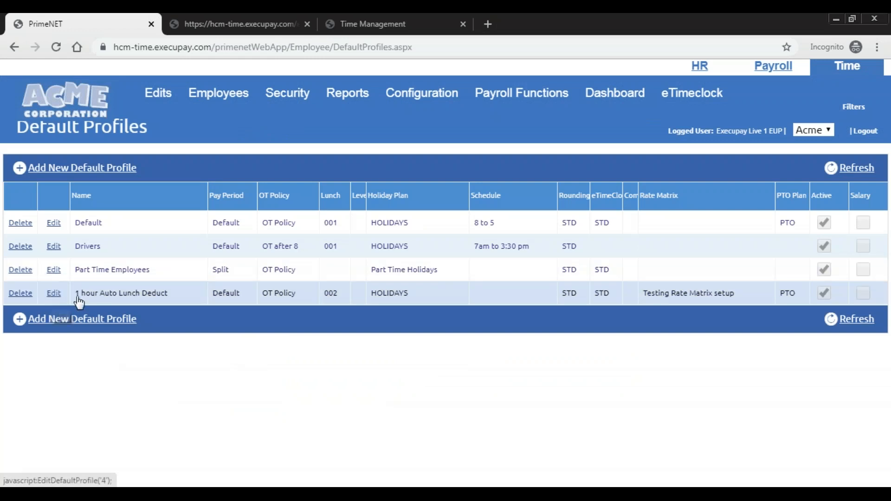
# Set the Level Hierarchy Plan of the 1 hour Auto Lunch Deduct default profile to Shipping and save it
pyautogui.click(54, 294)
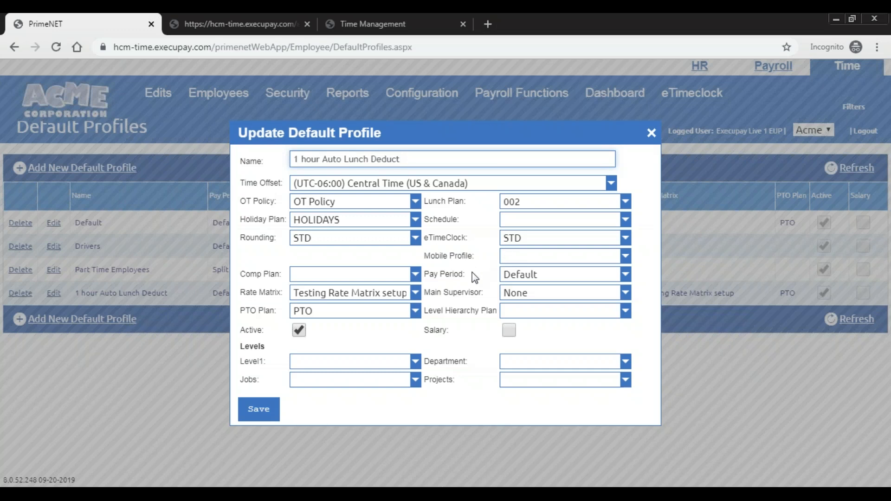
pyautogui.click(519, 309)
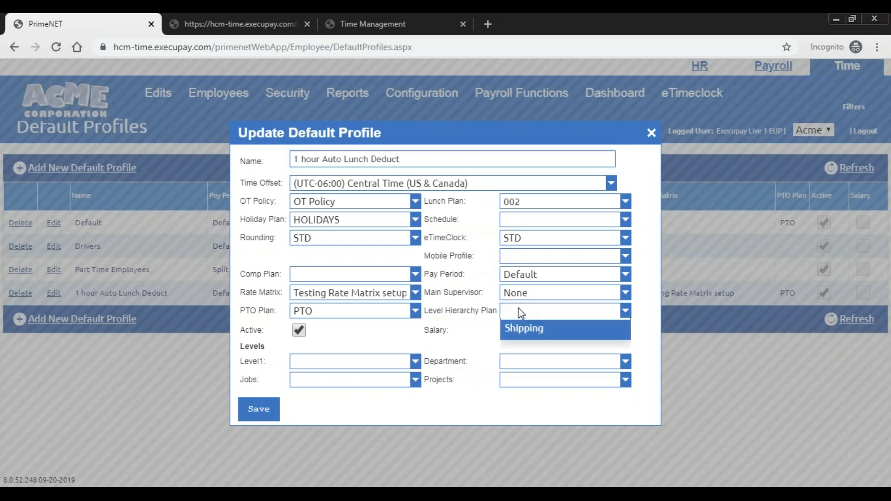
pyautogui.click(515, 344)
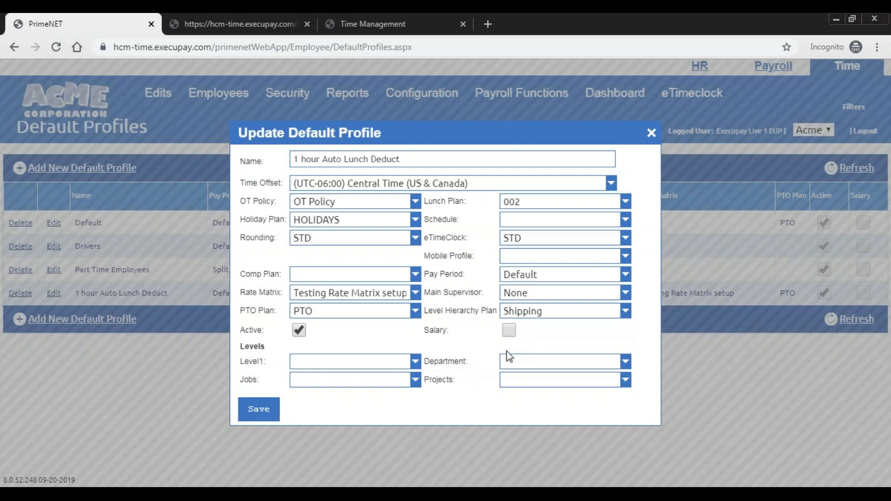
pyautogui.click(255, 411)
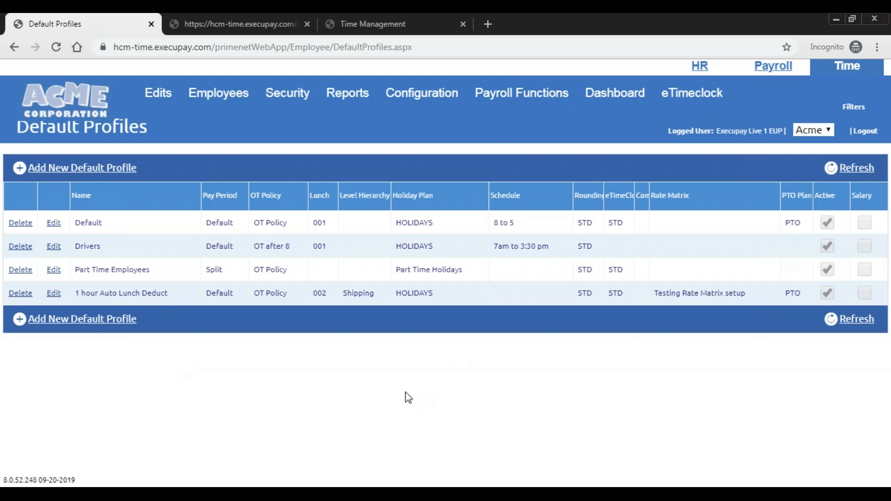
# Reopen the 1 hour Auto Lunch Deduct profile to review its name and settings and close it without changes
pyautogui.click(53, 293)
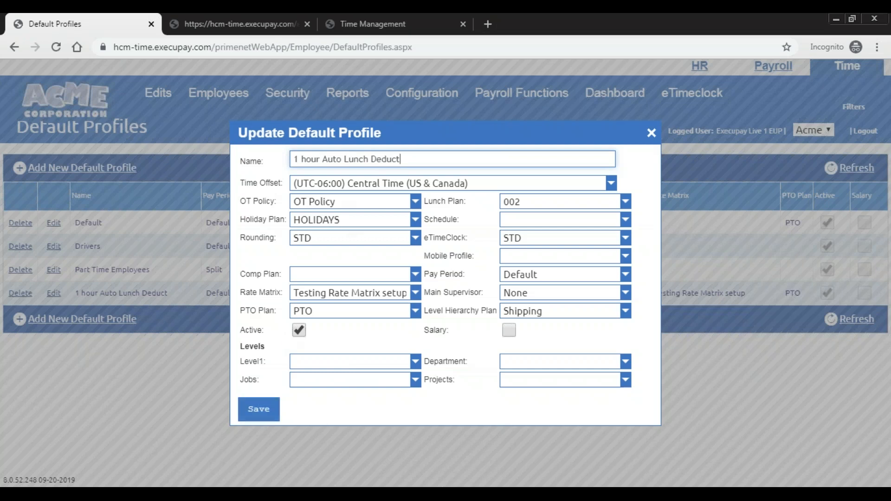
pyautogui.moveTo(402, 156); pyautogui.dragTo(257, 158)
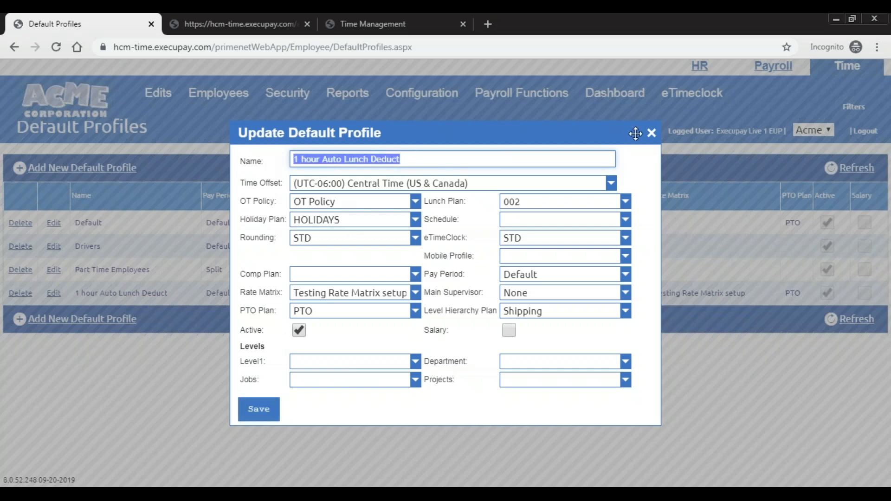
pyautogui.click(651, 133)
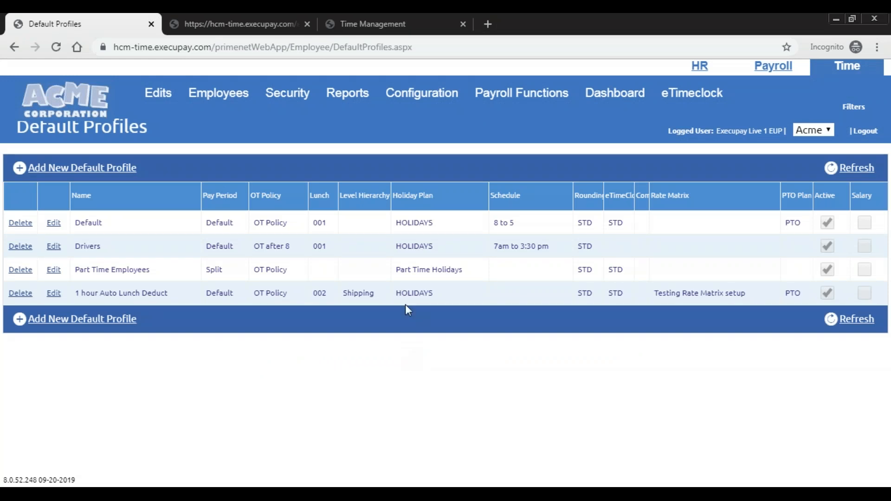
# In the details of the fourth employee in the company members list, set the Level Hierarchy Plan to Shipping employees and save
pyautogui.moveTo(219, 99)
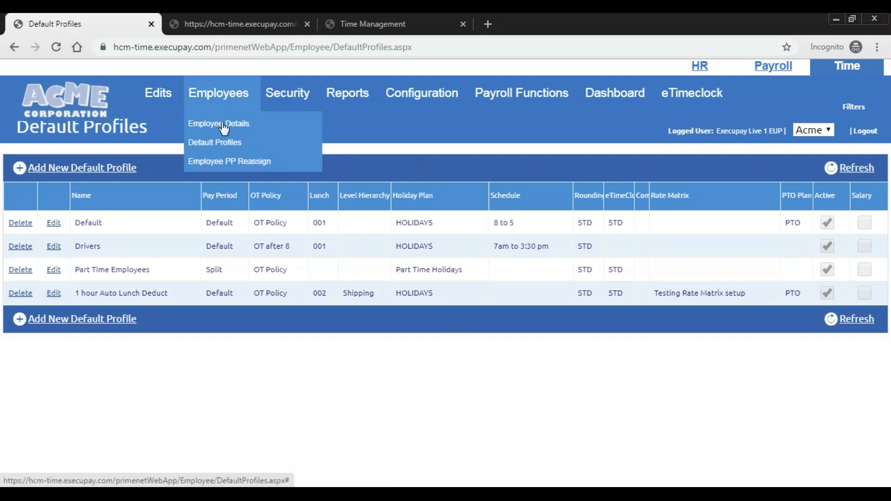
pyautogui.click(225, 124)
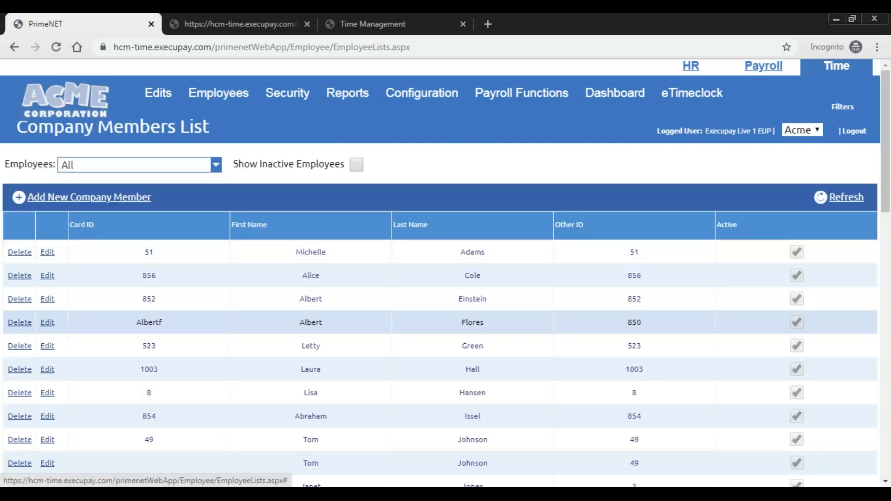
pyautogui.click(47, 322)
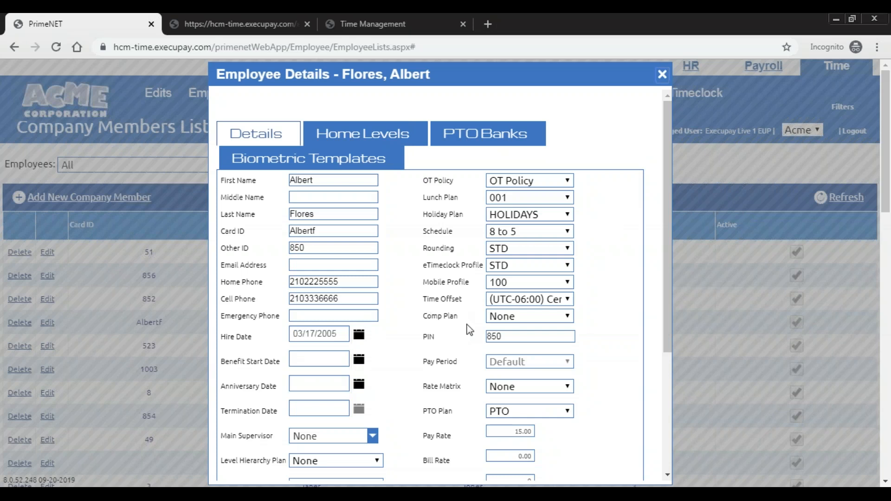
pyautogui.scroll(-1, 512, 417)
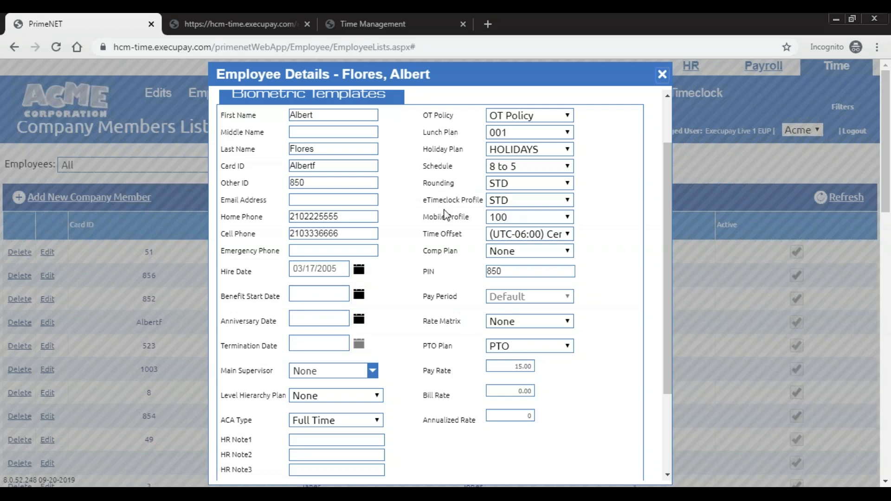
pyautogui.scroll(-3, 447, 216)
pyautogui.click(305, 284)
pyautogui.click(304, 305)
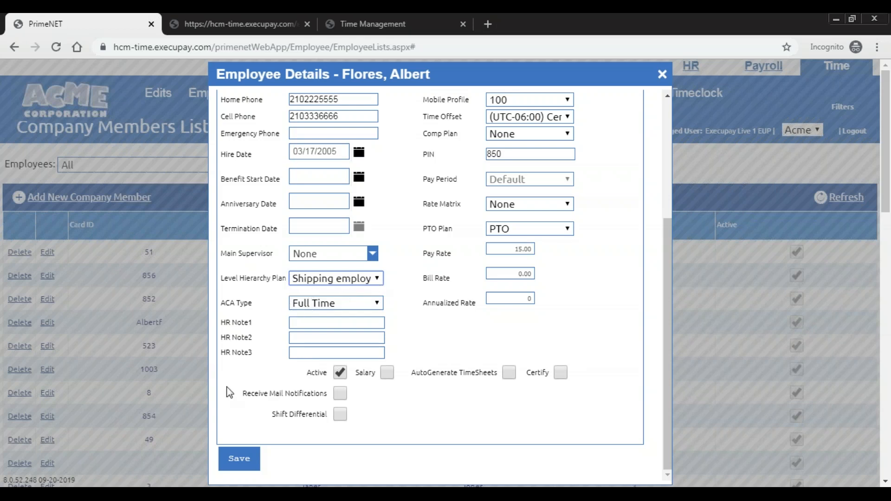
pyautogui.click(238, 462)
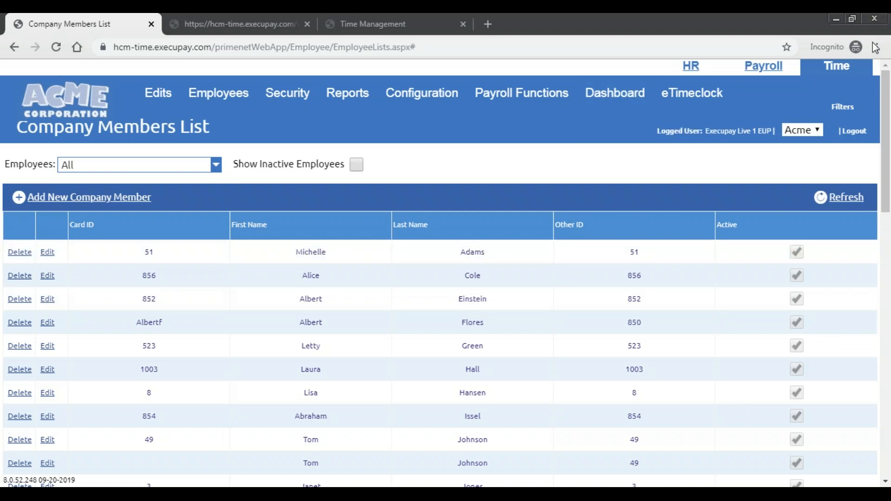
# Switch to the eTimeclock page and log in with the assigned employee's badge ID
pyautogui.click(227, 28)
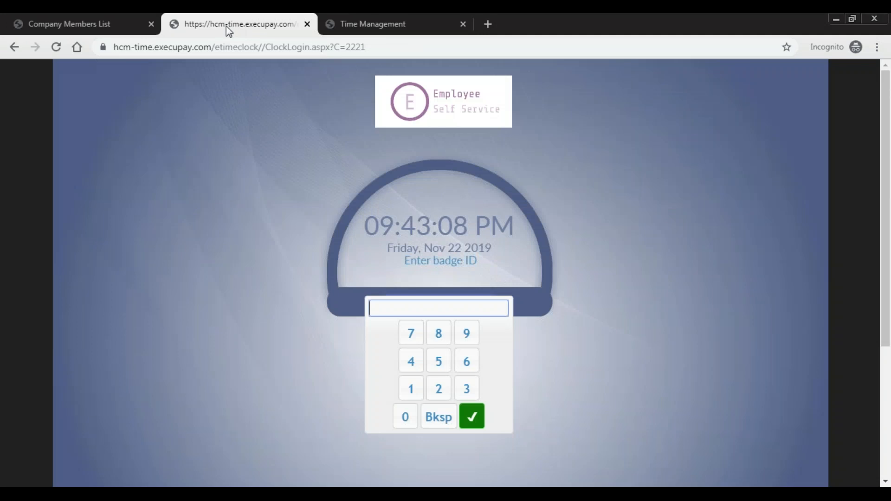
pyautogui.click(440, 362)
pyautogui.click(412, 398)
pyautogui.click(472, 416)
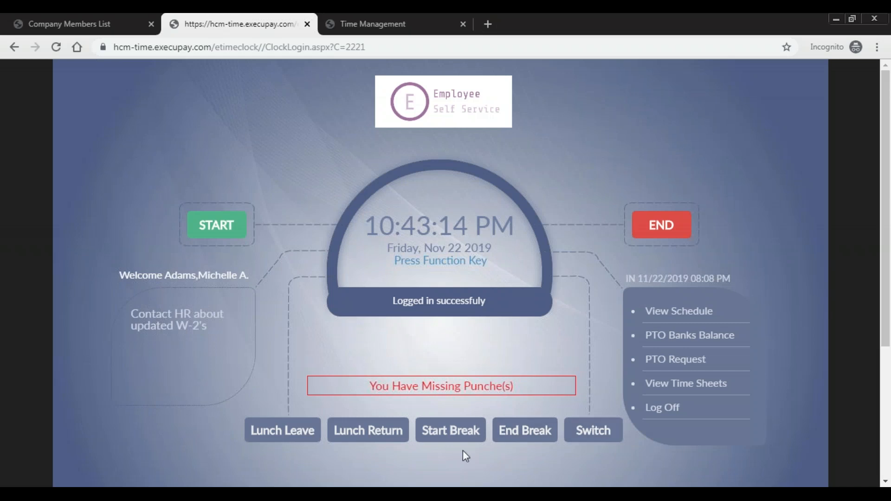
# Start a Switch punch in the eTimeclock and examine the department choices offered to the employee
pyautogui.click(599, 442)
pyautogui.click(434, 305)
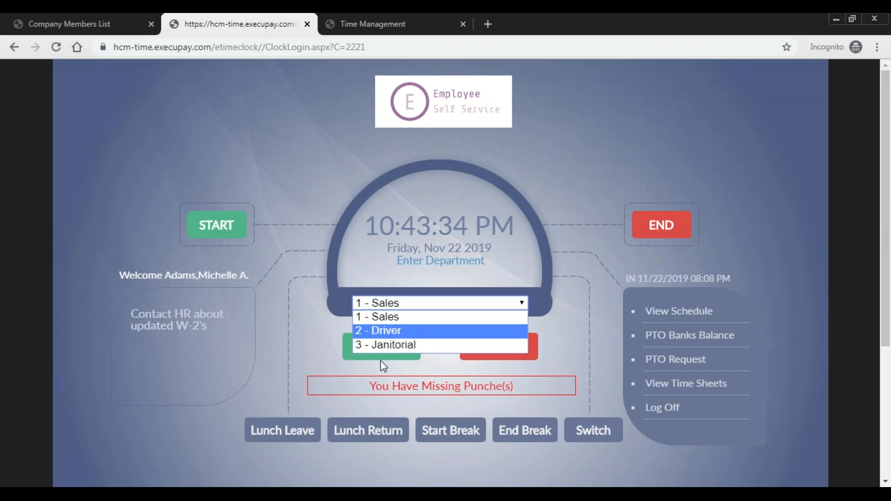
pyautogui.press('Down')
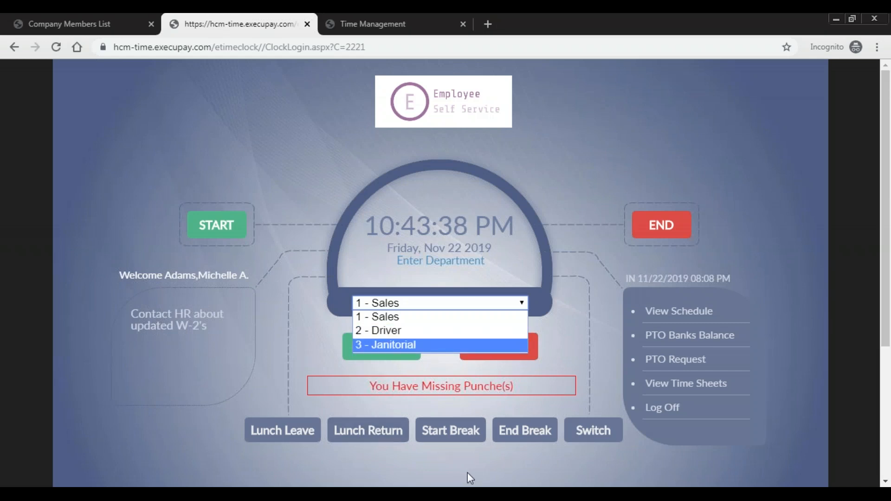
pyautogui.press('Escape')
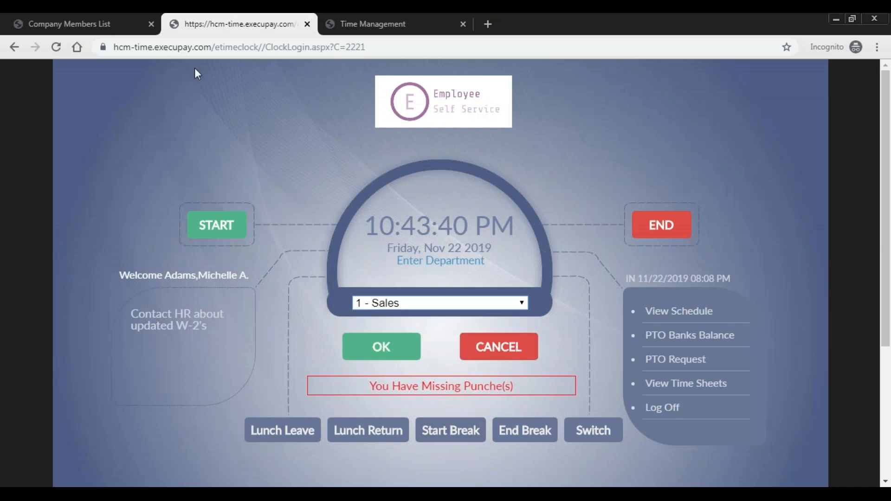
# Return to the company members page and switch from the Time module to the HR module
pyautogui.click(101, 22)
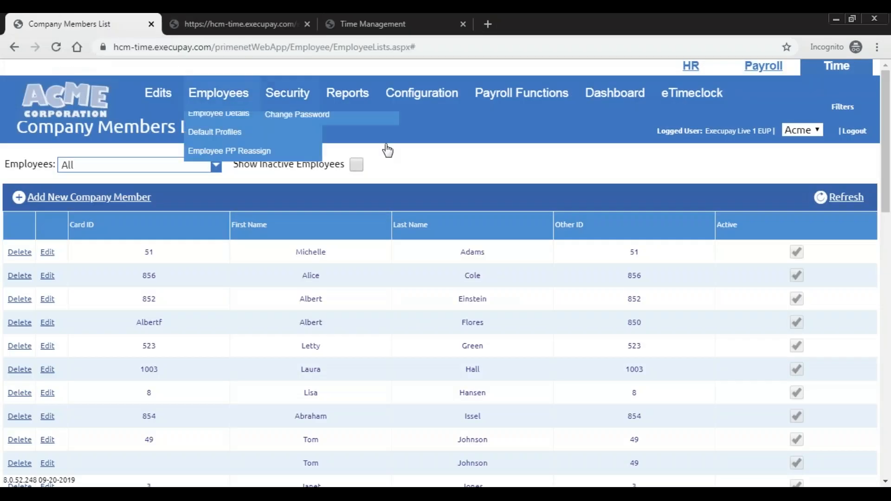
pyautogui.click(691, 71)
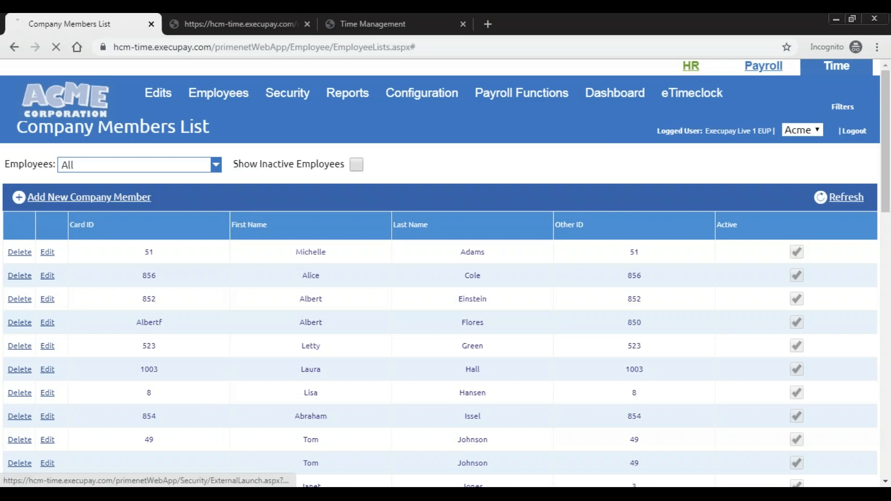